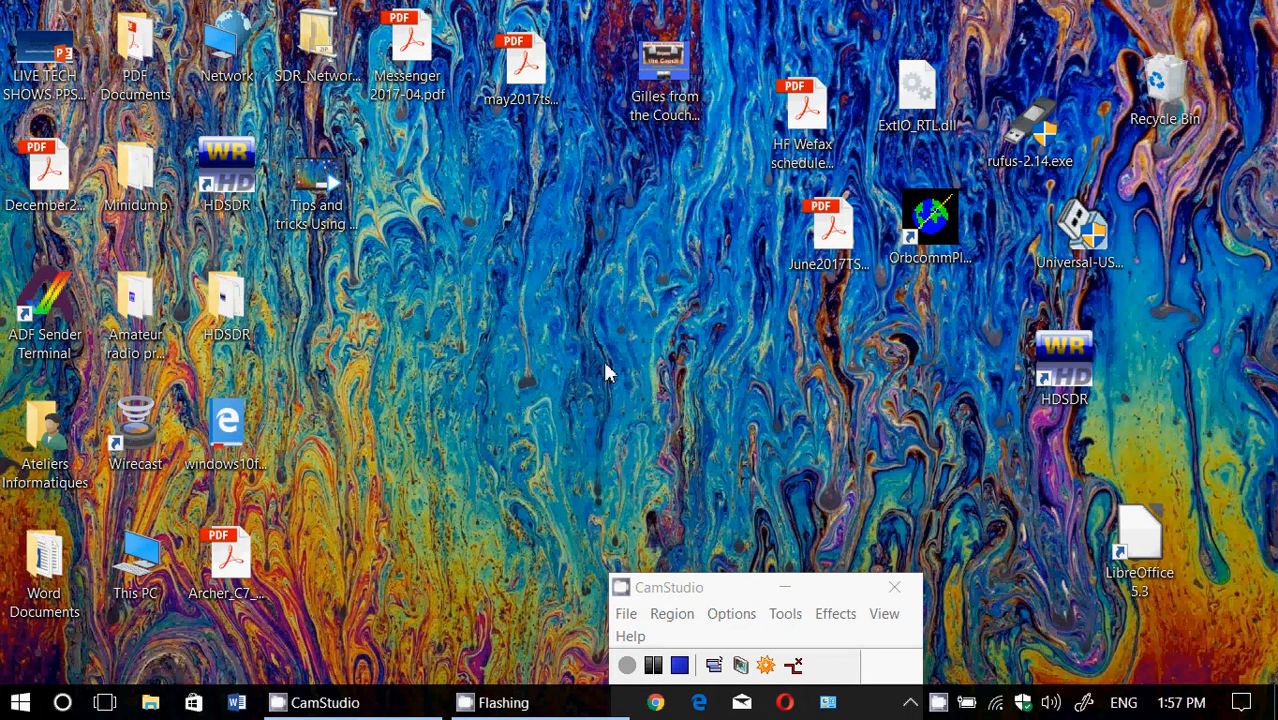
Step: Search Google for '30 seconds timer' in Edge so the built-in countdown starts
click(698, 703)
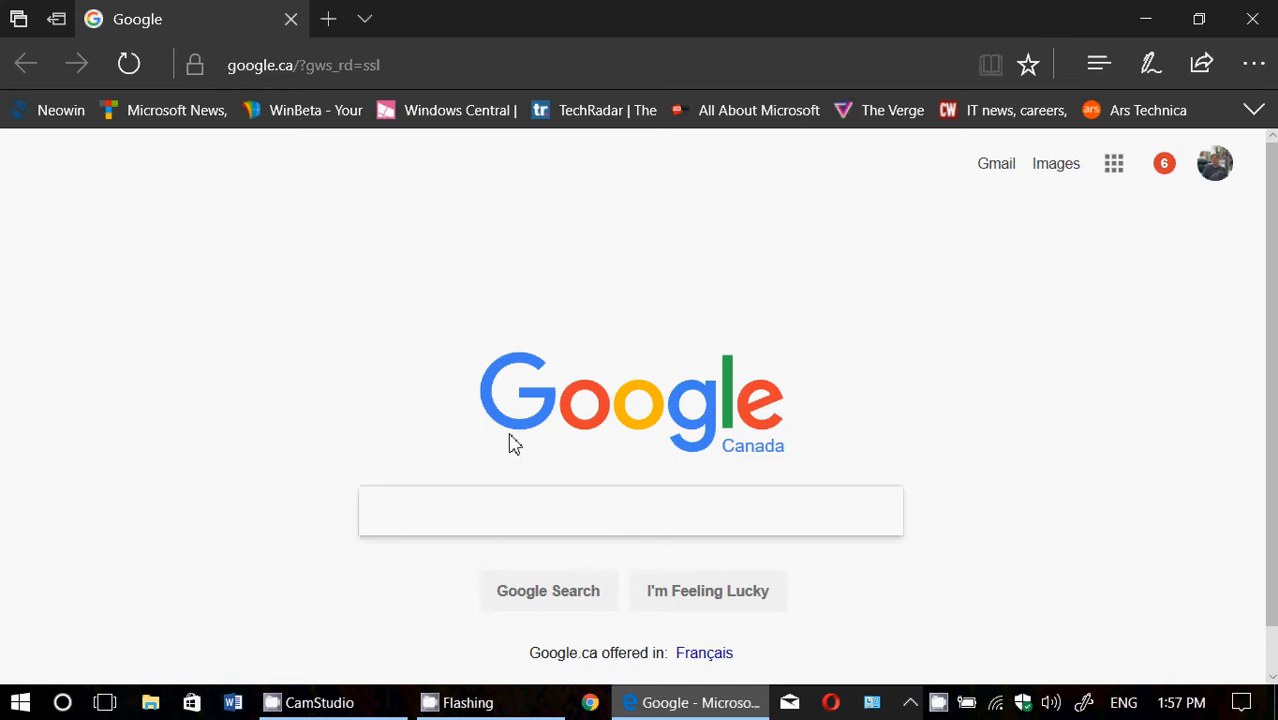
text(30 seconds )
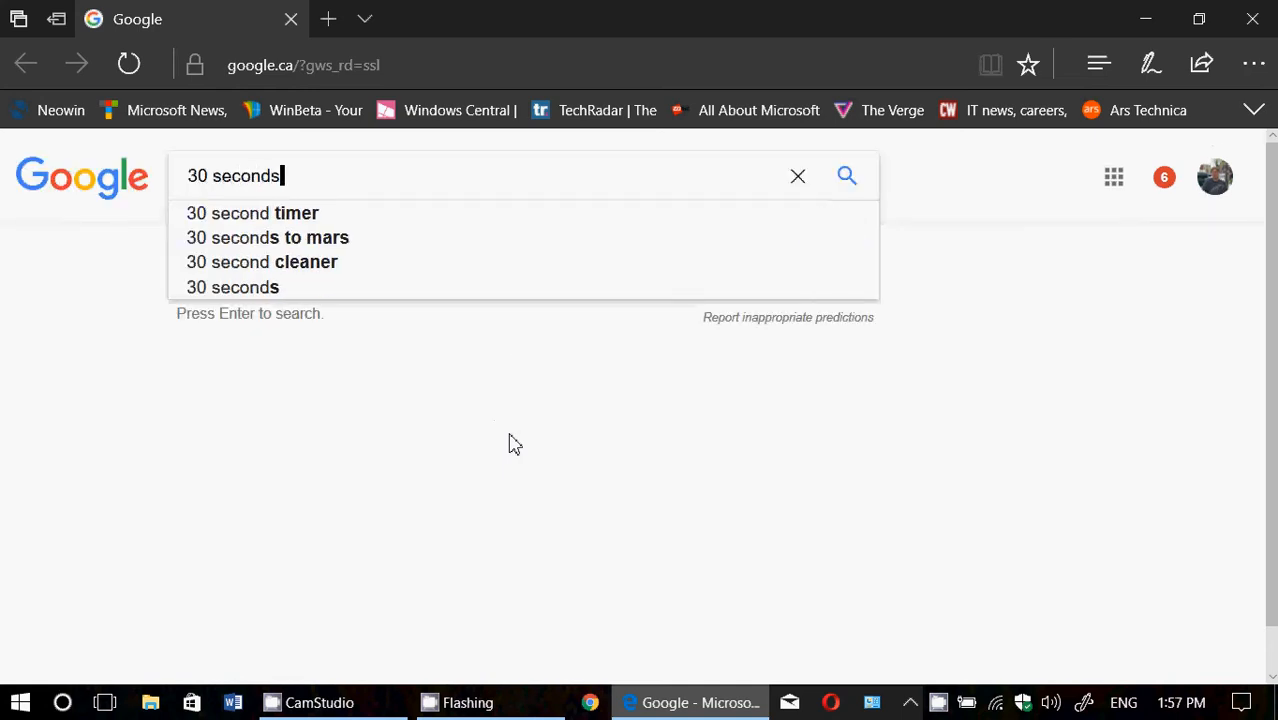
text(timer)
key(Return)
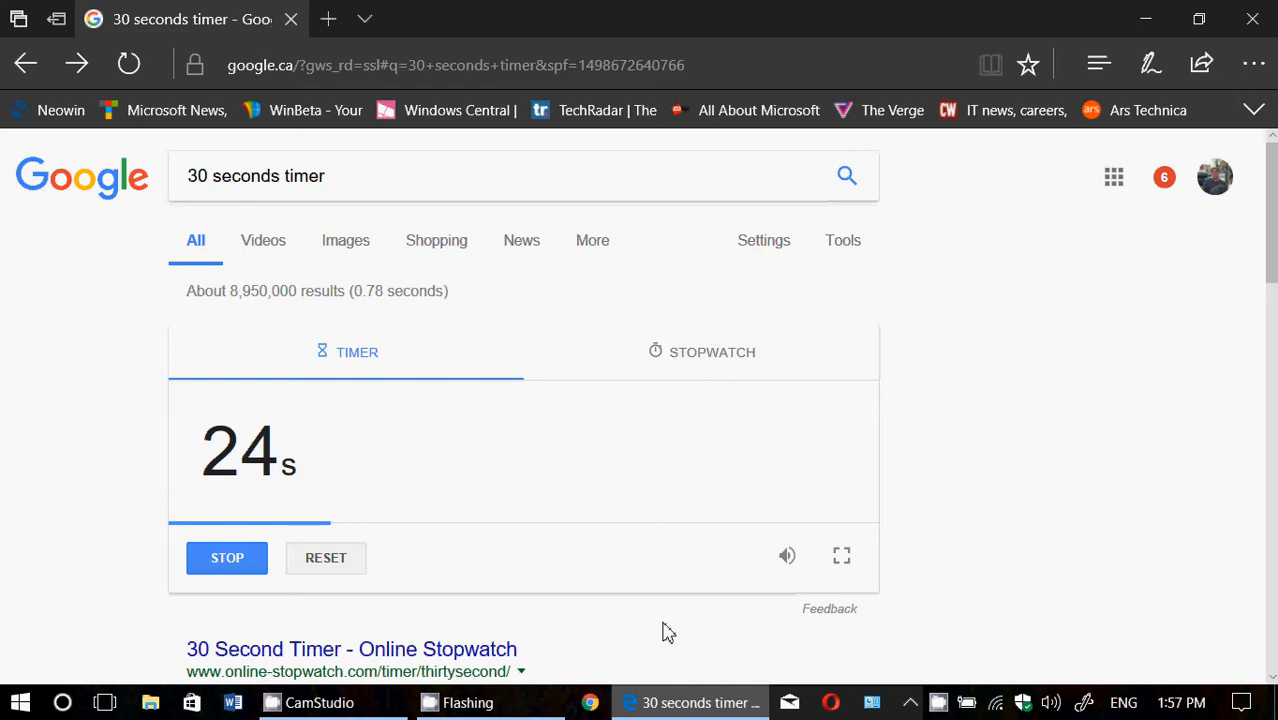
Step: Toggle the timer's alarm sound off and back on, and check the system volume
click(788, 557)
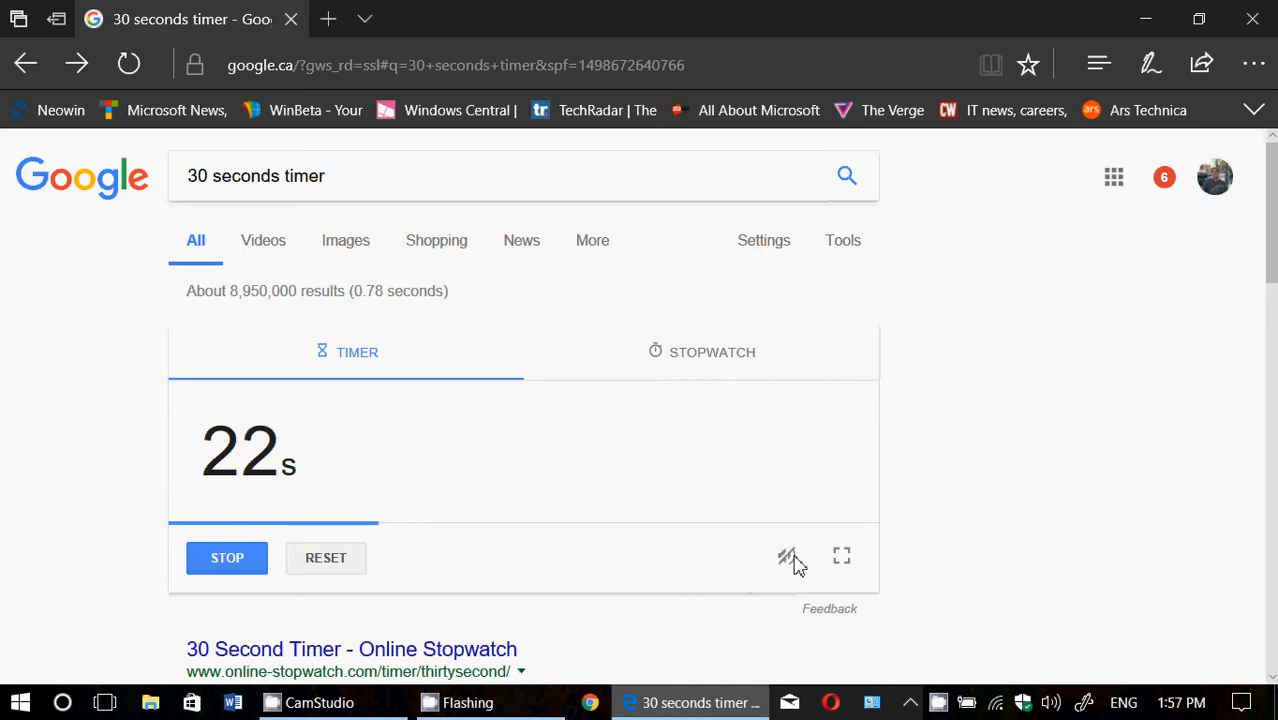
click(788, 557)
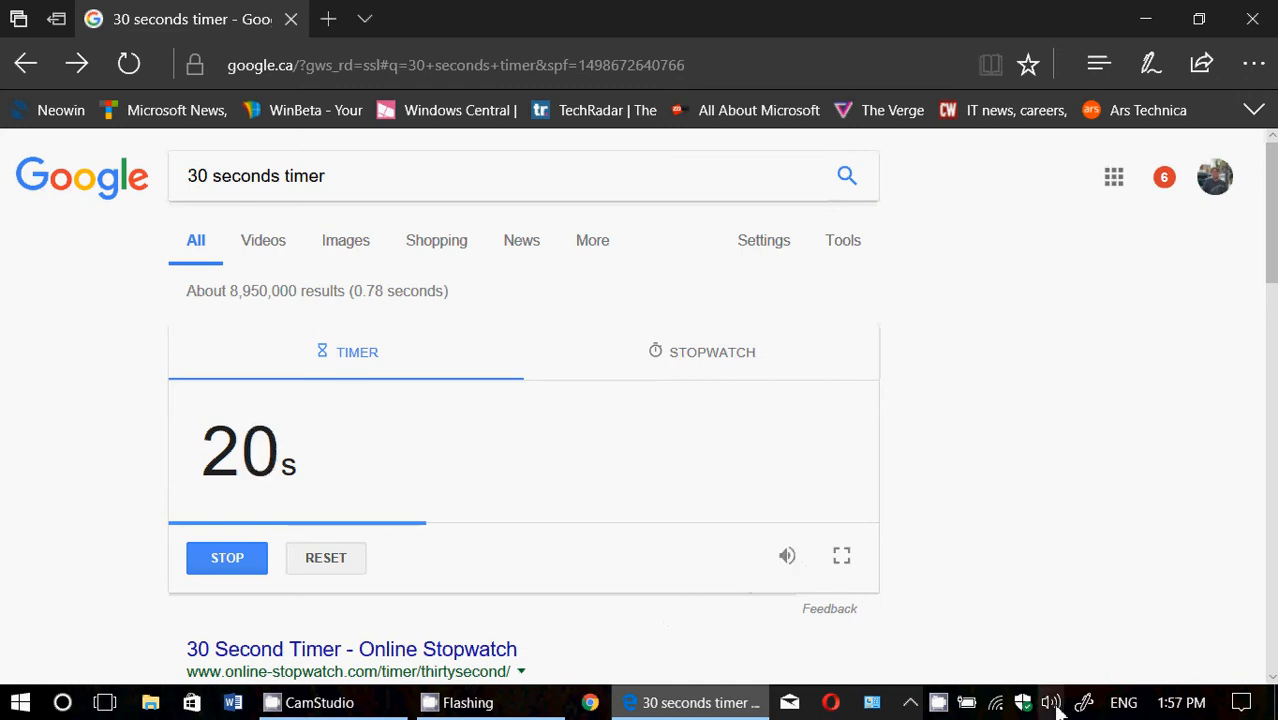
click(1051, 703)
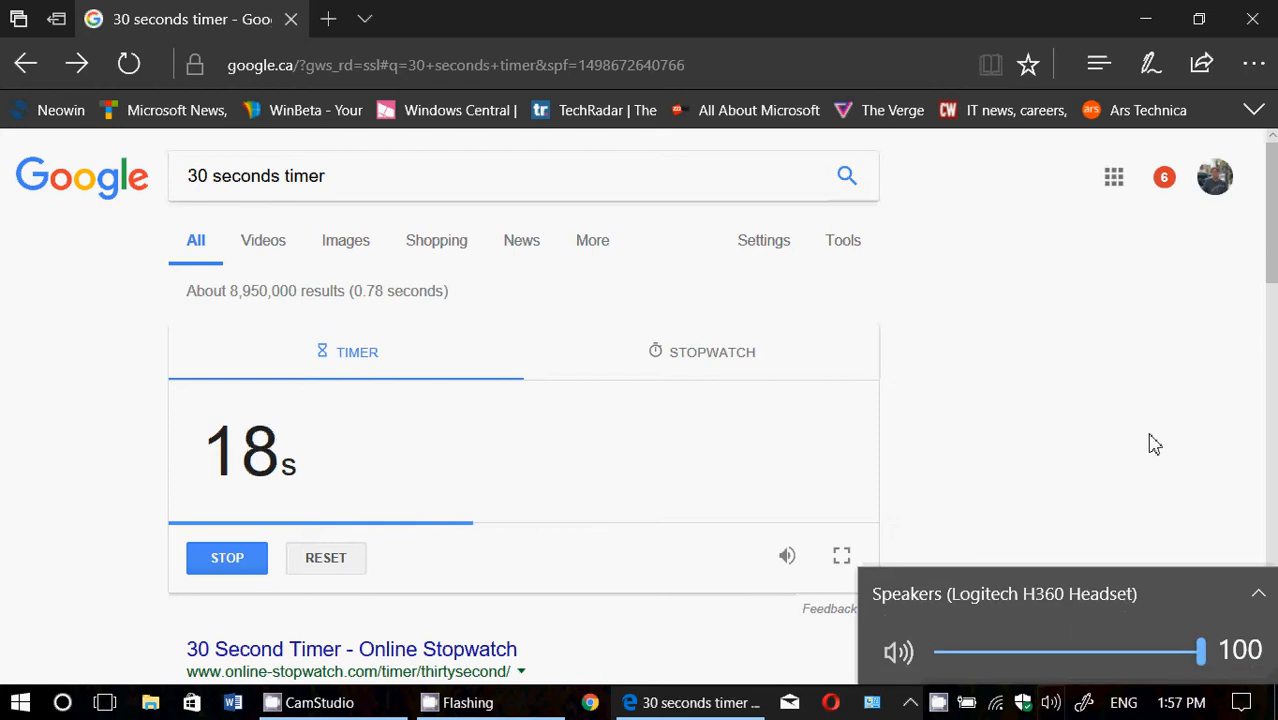
click(916, 37)
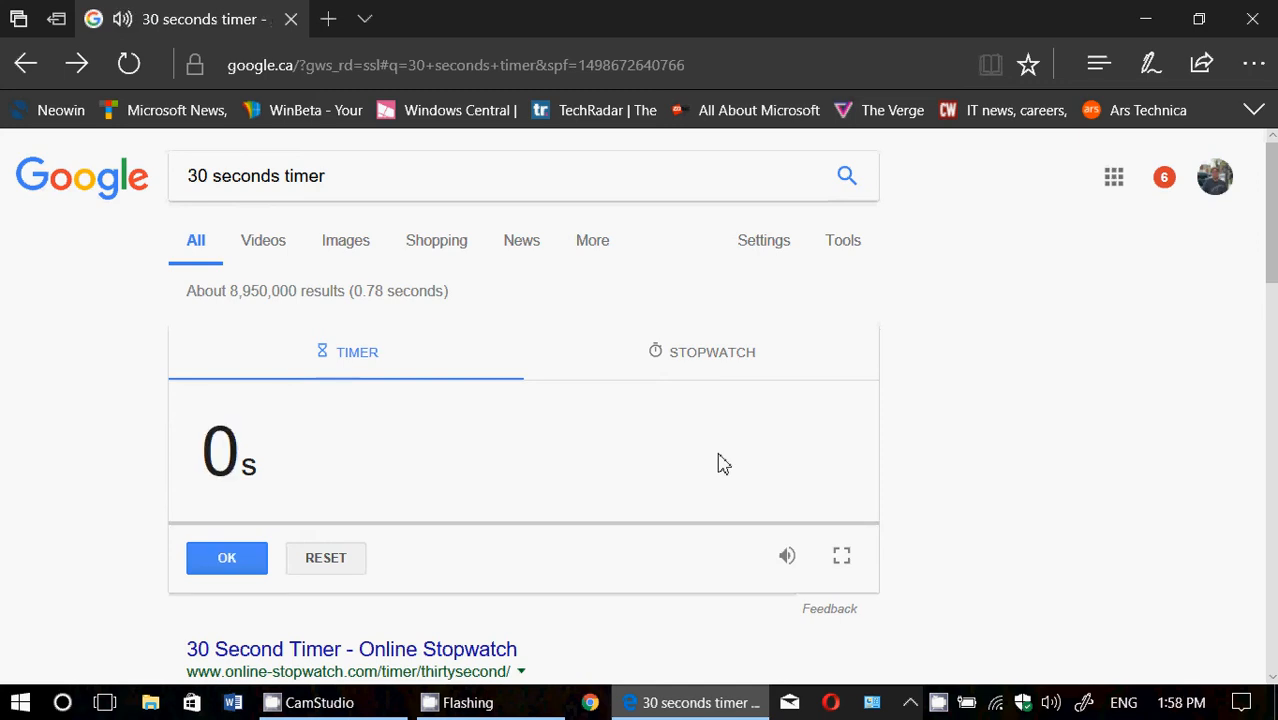
Step: Dismiss the finished 30-second timer's alarm with OK
click(229, 562)
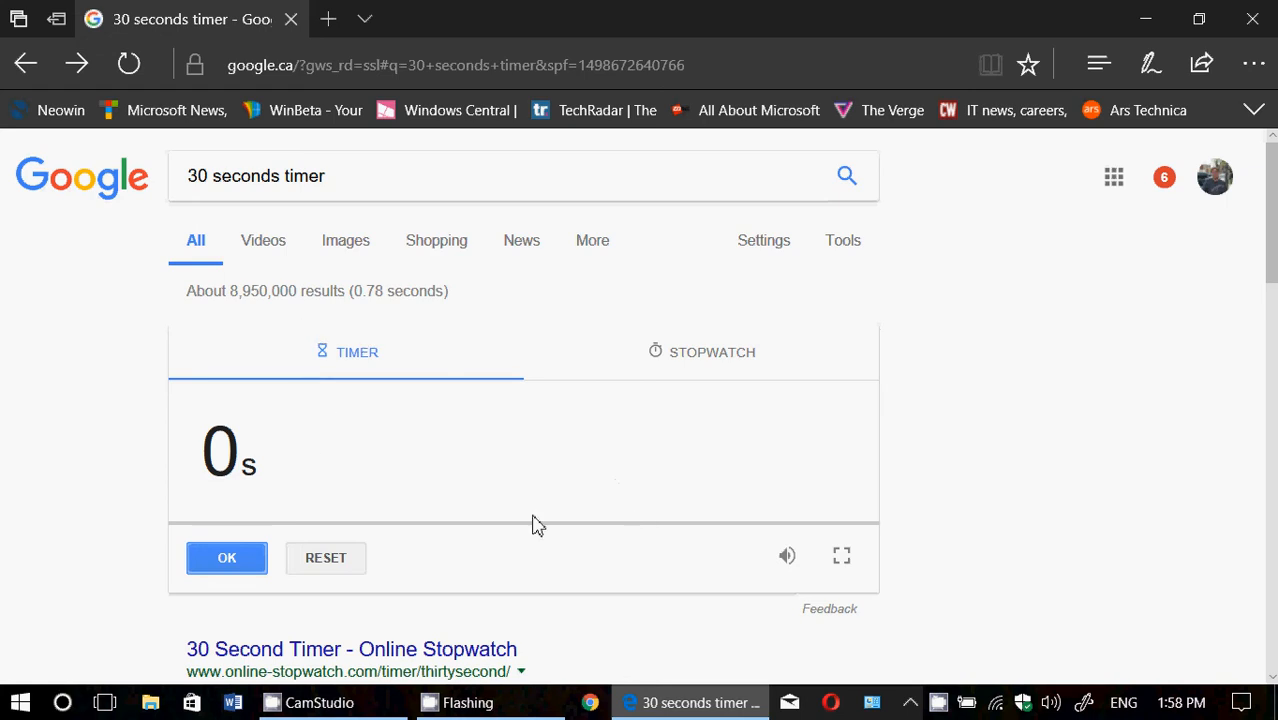
Step: Run the stopwatch to about 6 seconds, stop it, and reset it to 0s 00
click(718, 352)
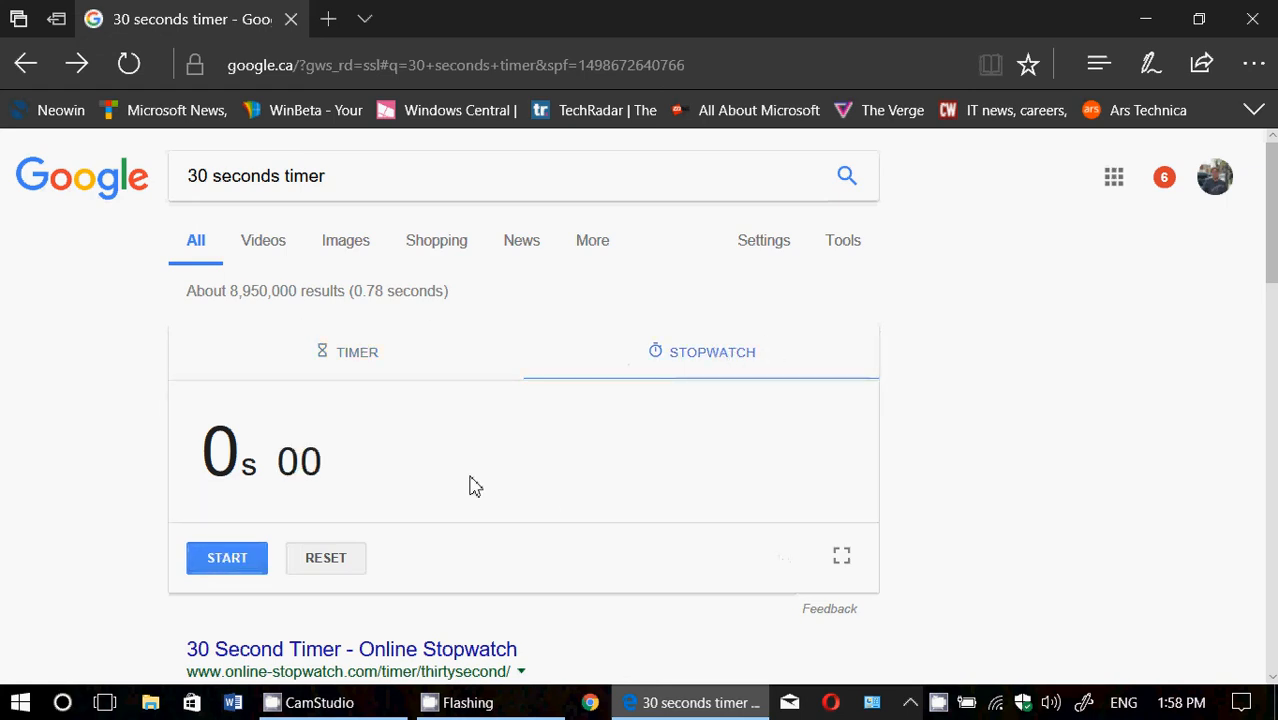
click(222, 558)
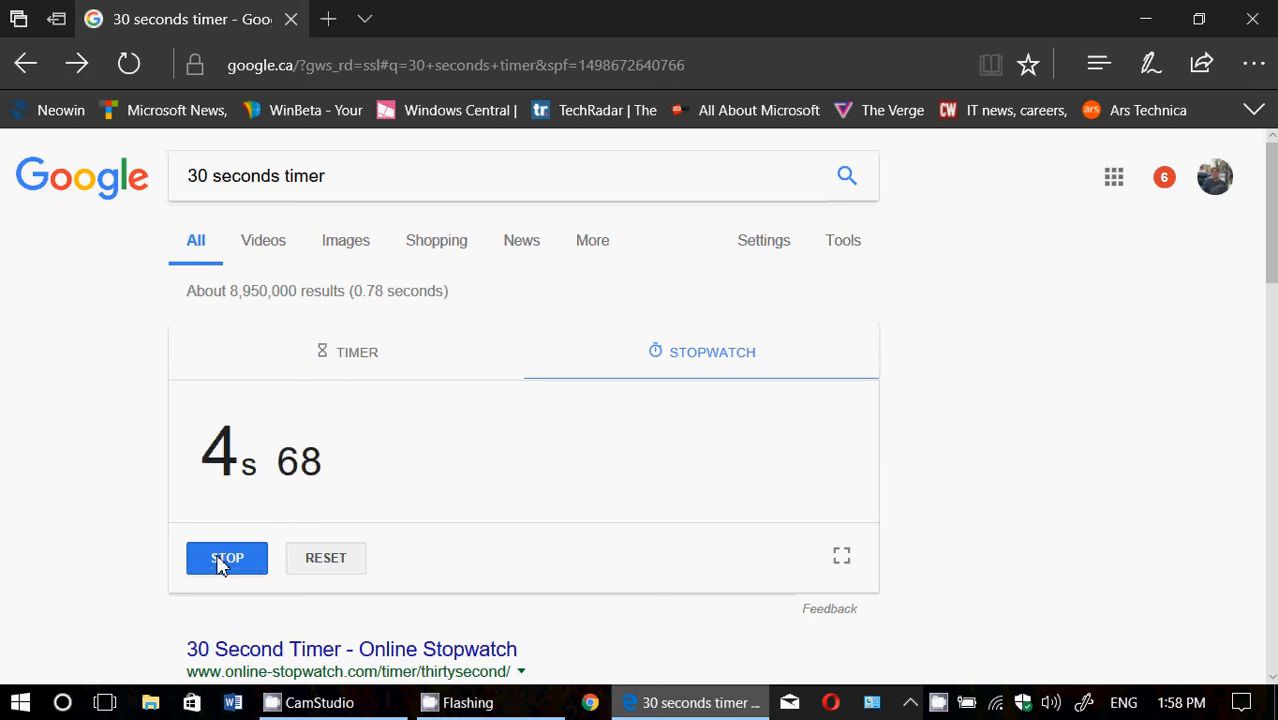
click(222, 563)
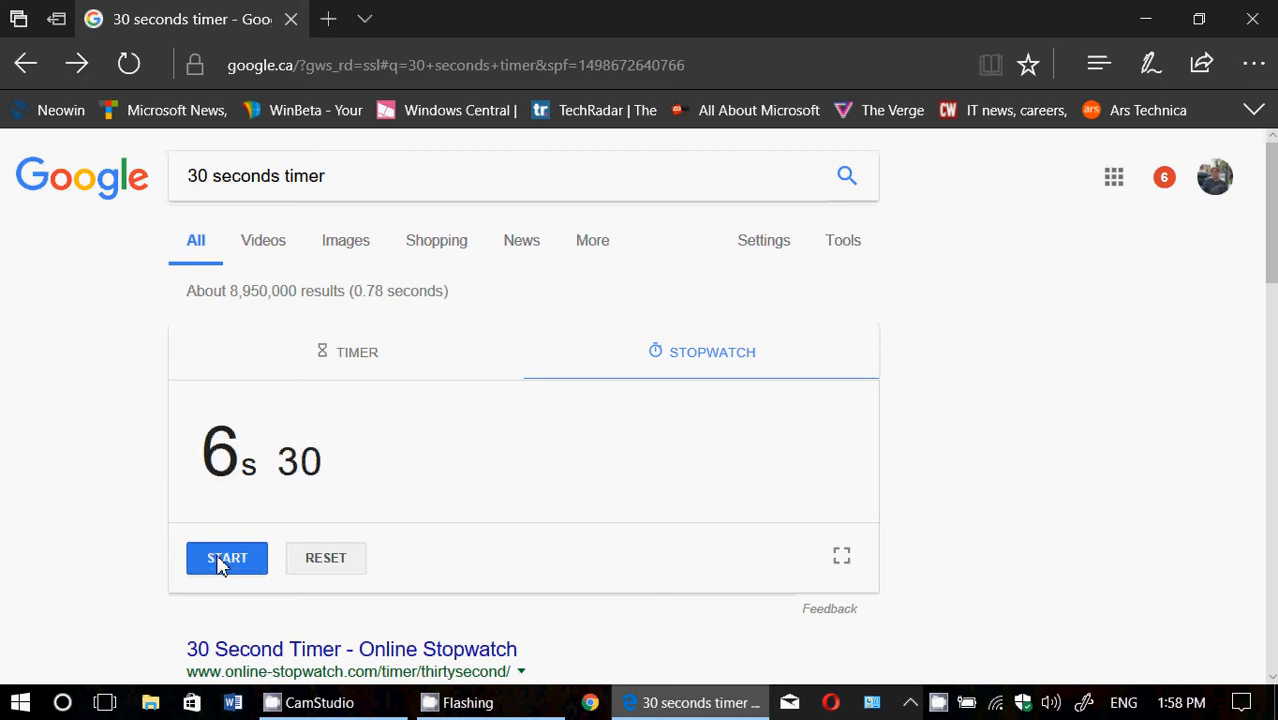
click(326, 558)
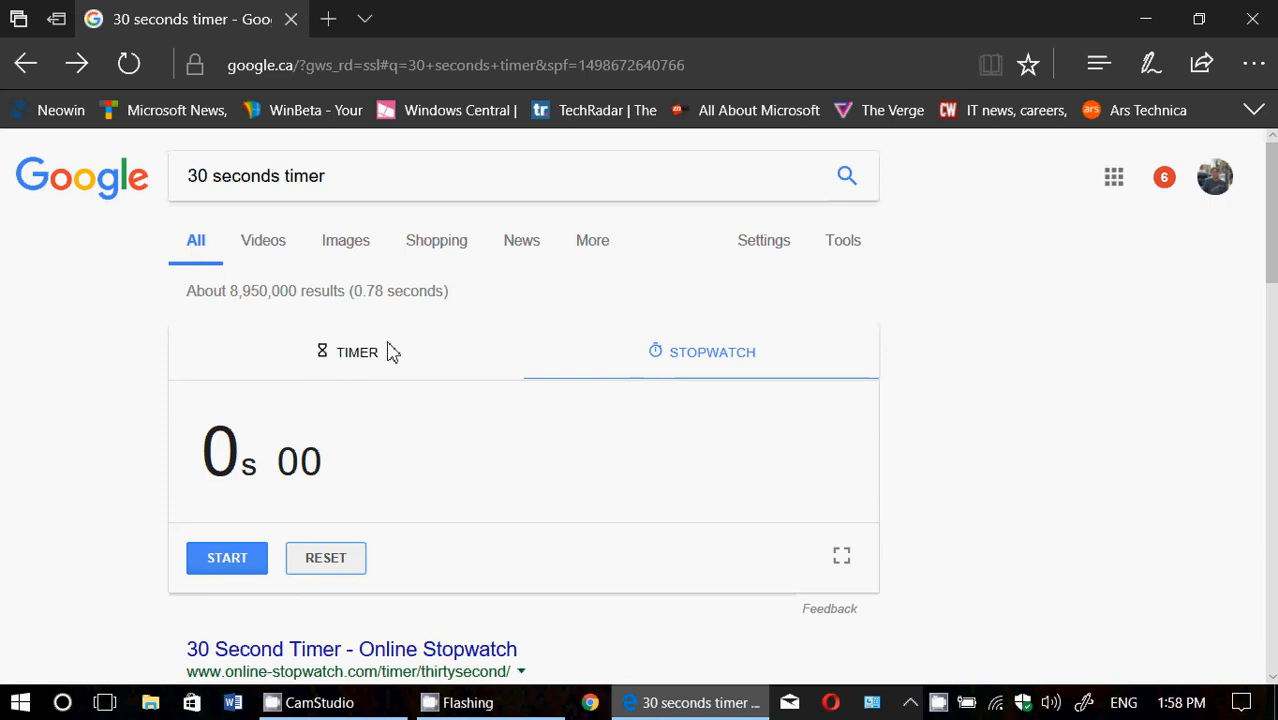
Step: Replace the search text with '1 hour timer' and submit it to start an hour countdown
drag(390, 352, 230, 178)
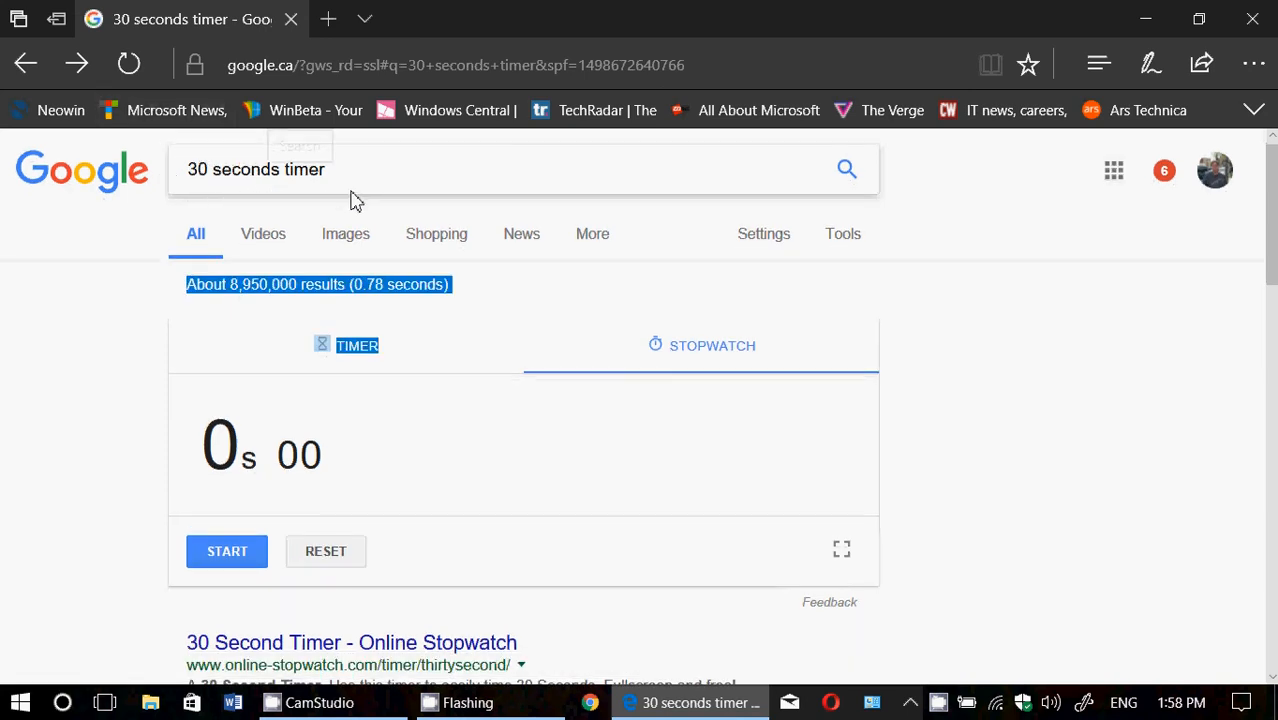
drag(370, 170, 25, 190)
text(1 )
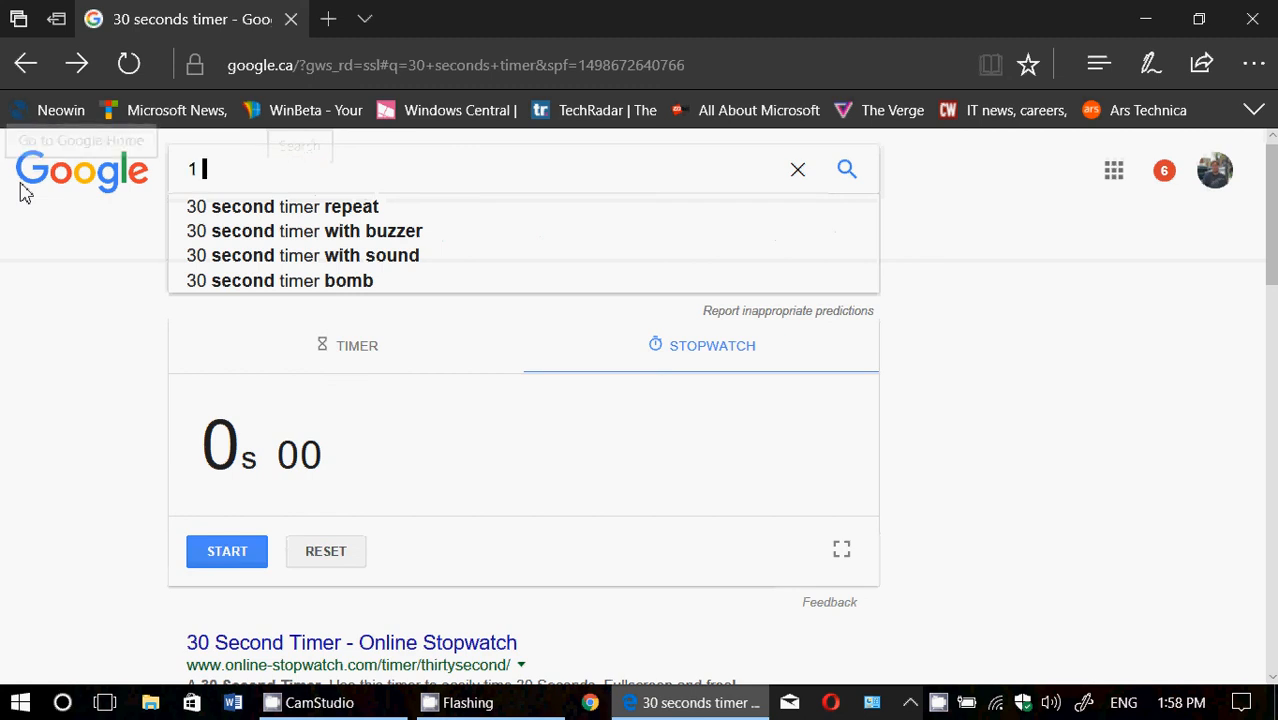
text(hour timer)
key(Return)
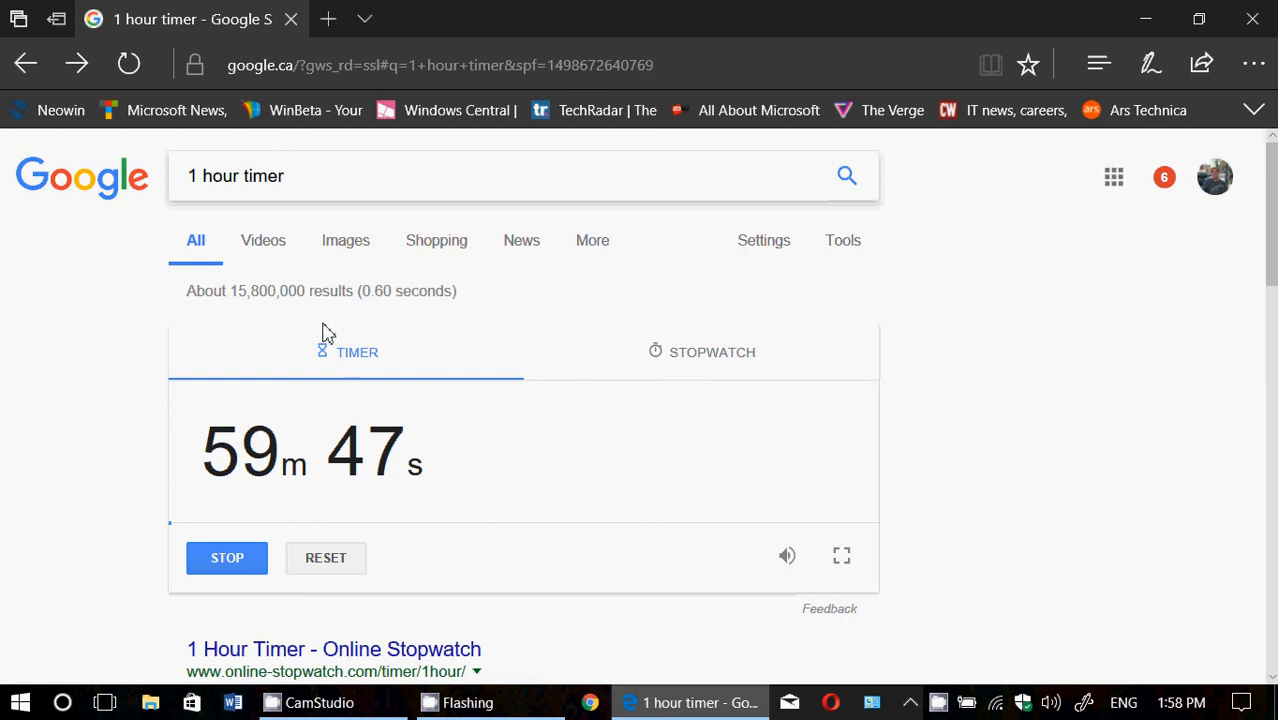
Step: Stop the hour countdown at 59m 46s and restore the screen recorder window
click(222, 562)
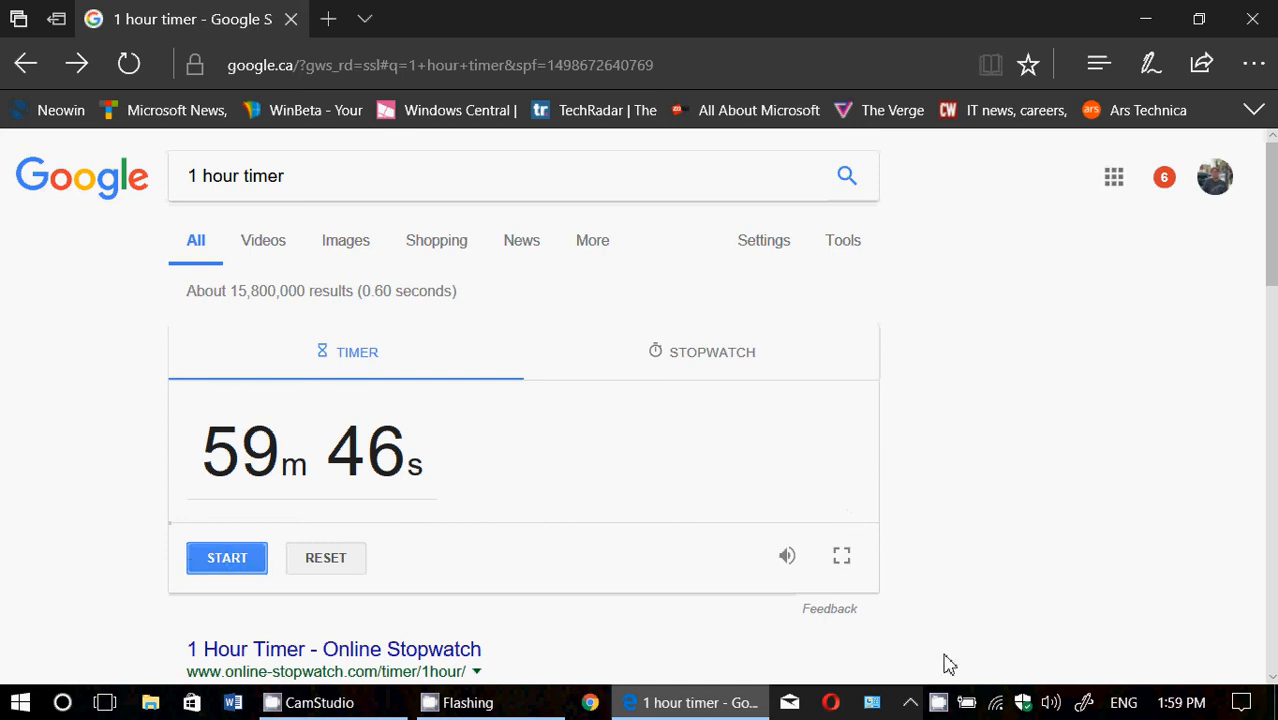
click(938, 702)
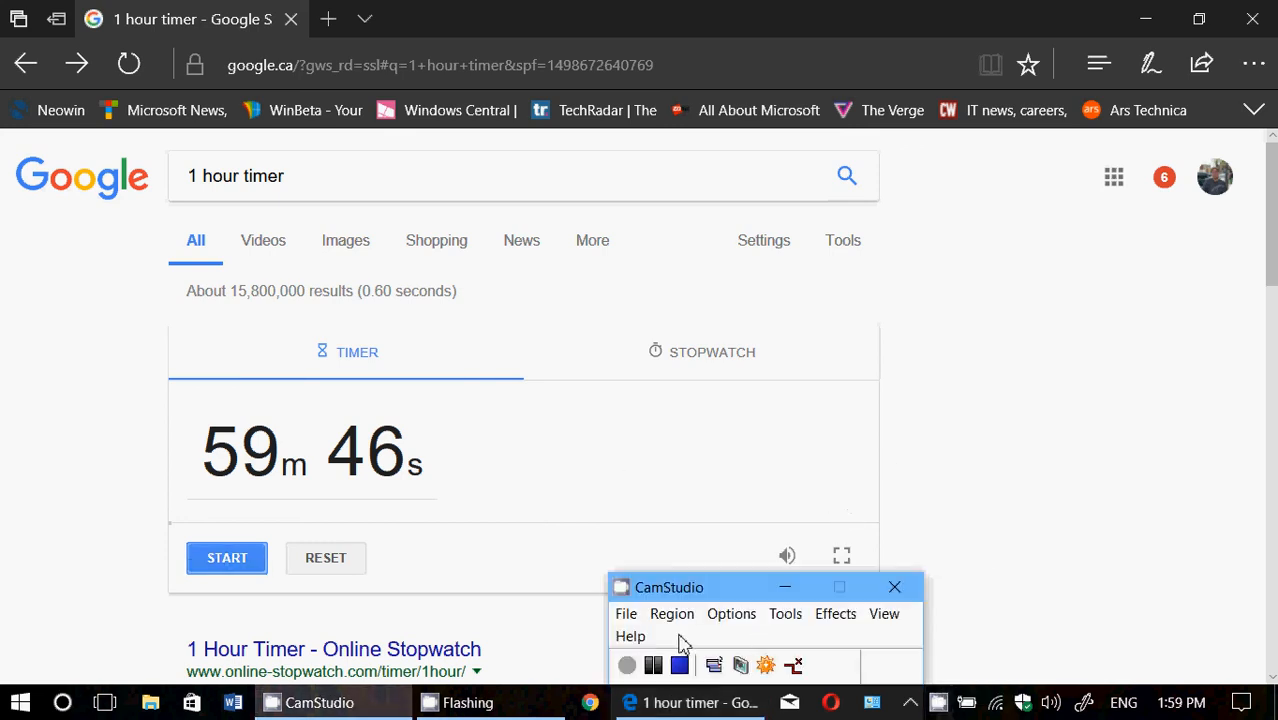